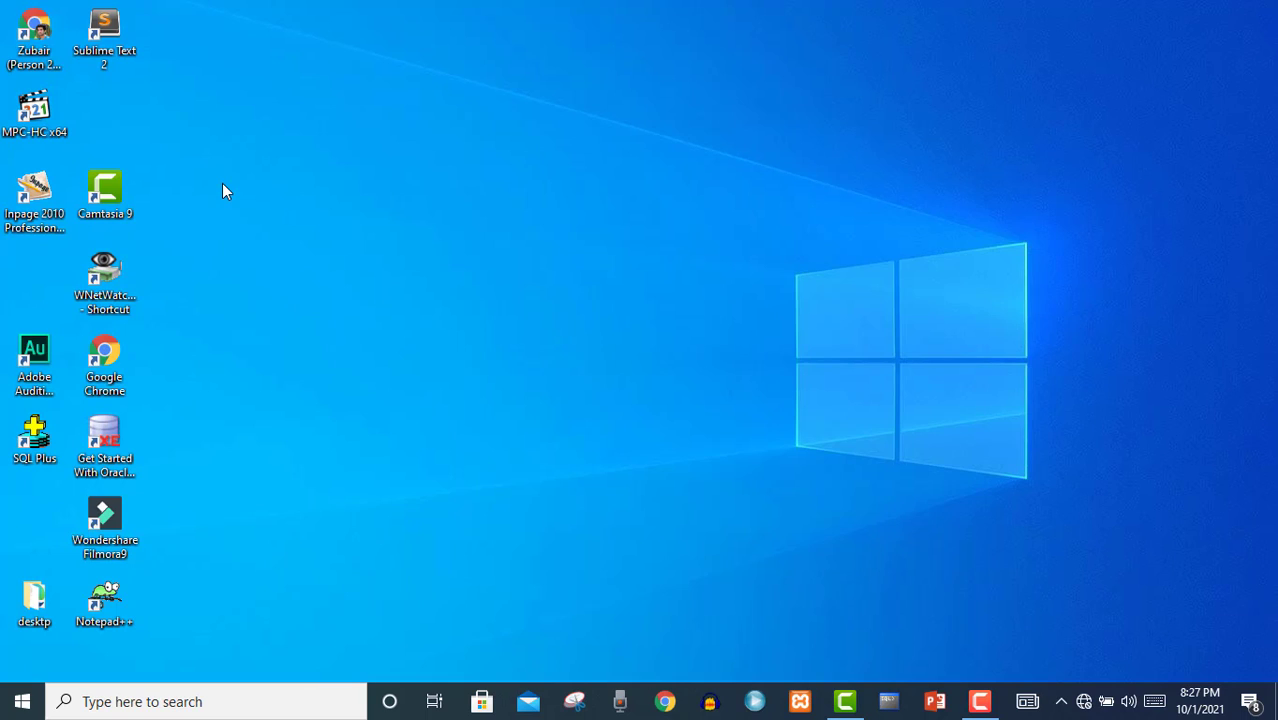
Select several application shortcuts on the desktop with a drag box.
drag(241, 114, 3, 396)
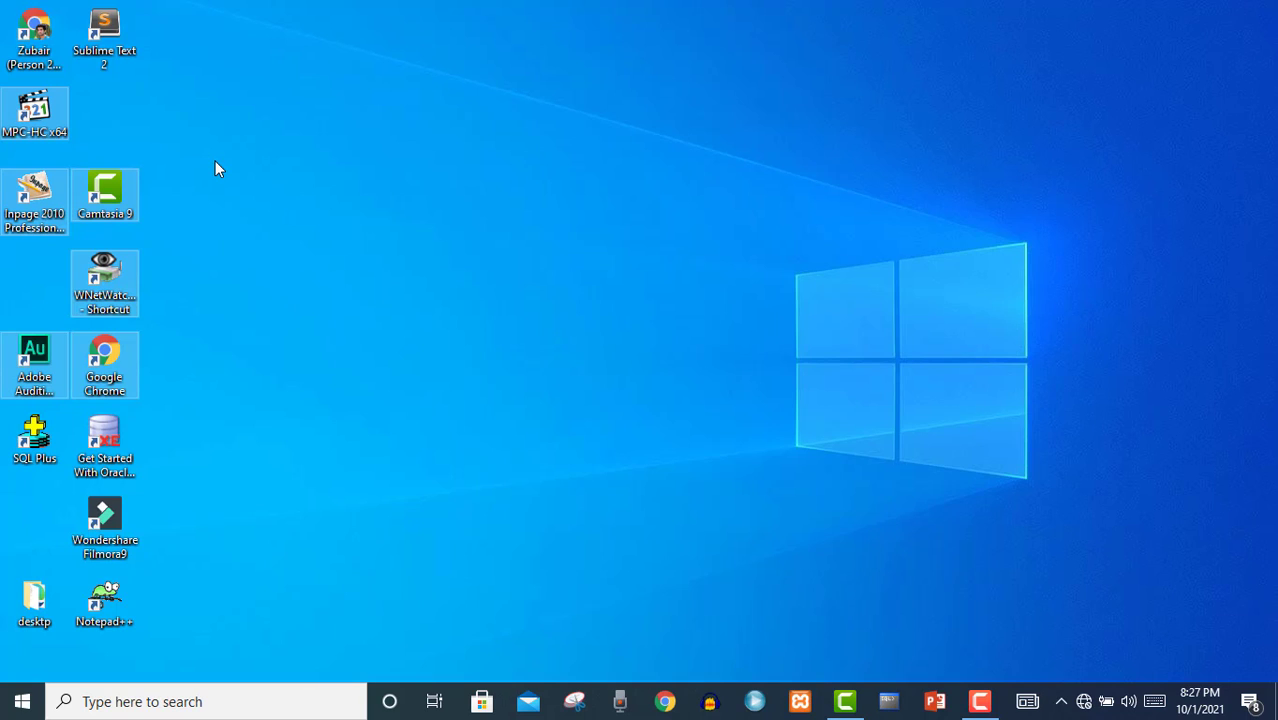
Reach the Themes page of Settings via Personalize in the desktop context menu.
right_click(315, 151)
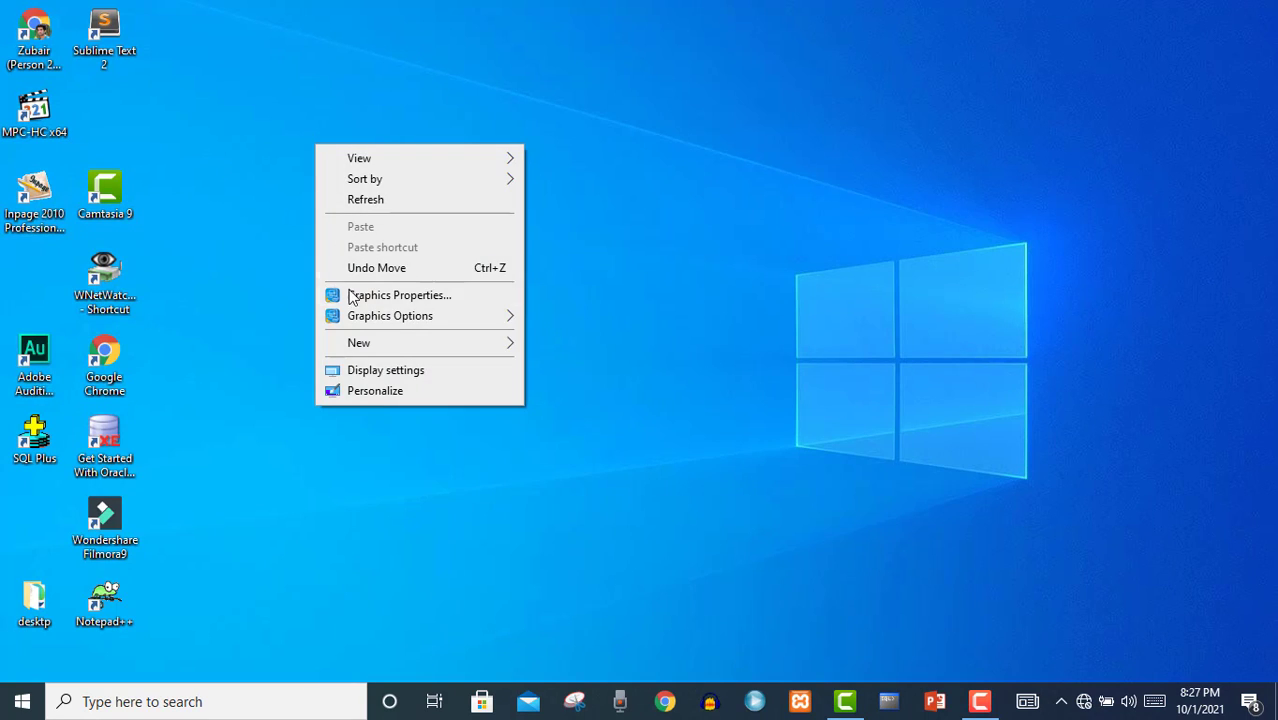
click(378, 393)
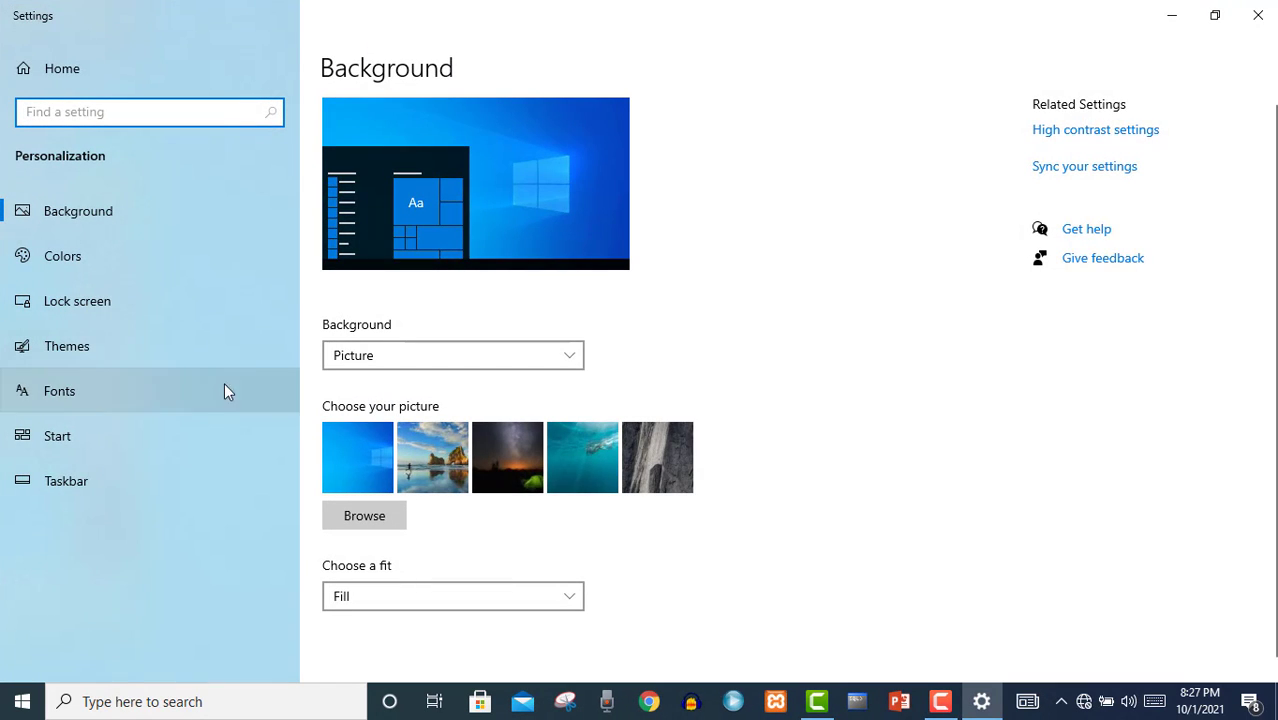
click(149, 362)
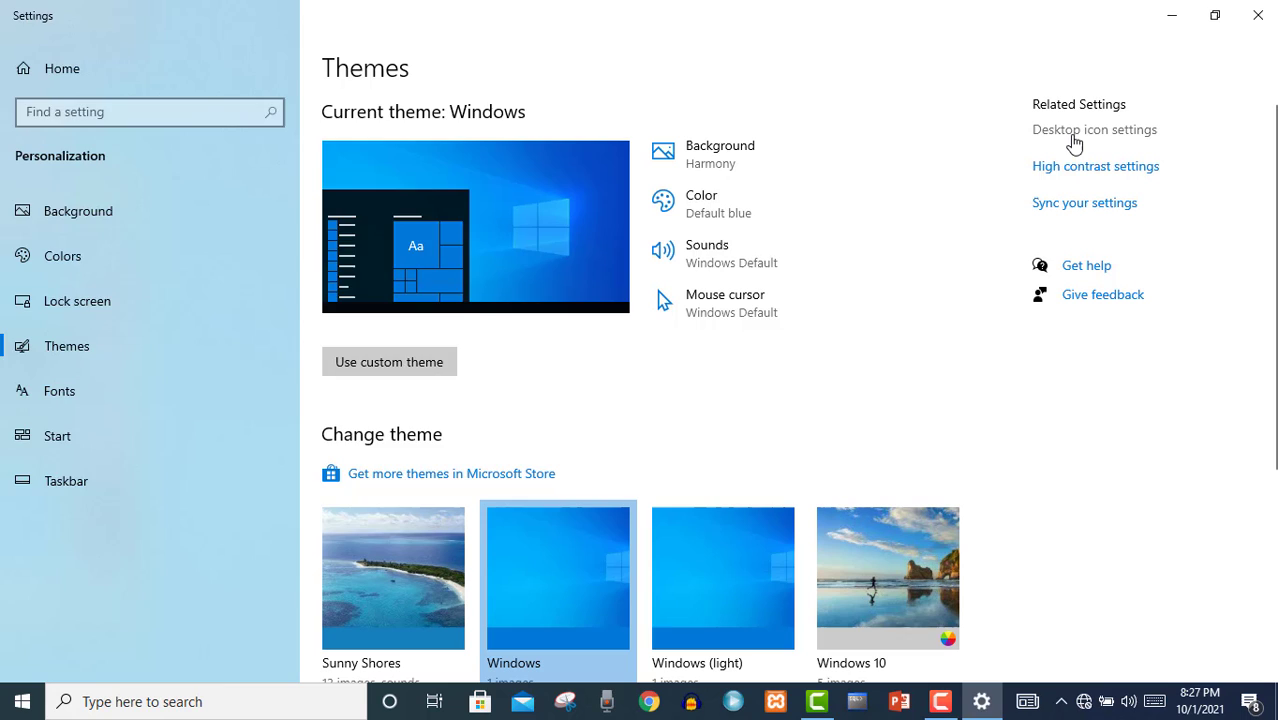
Enable Computer, User's Files, Network, Recycle Bin and Control Panel icons in Desktop Icon Settings and apply.
click(1074, 140)
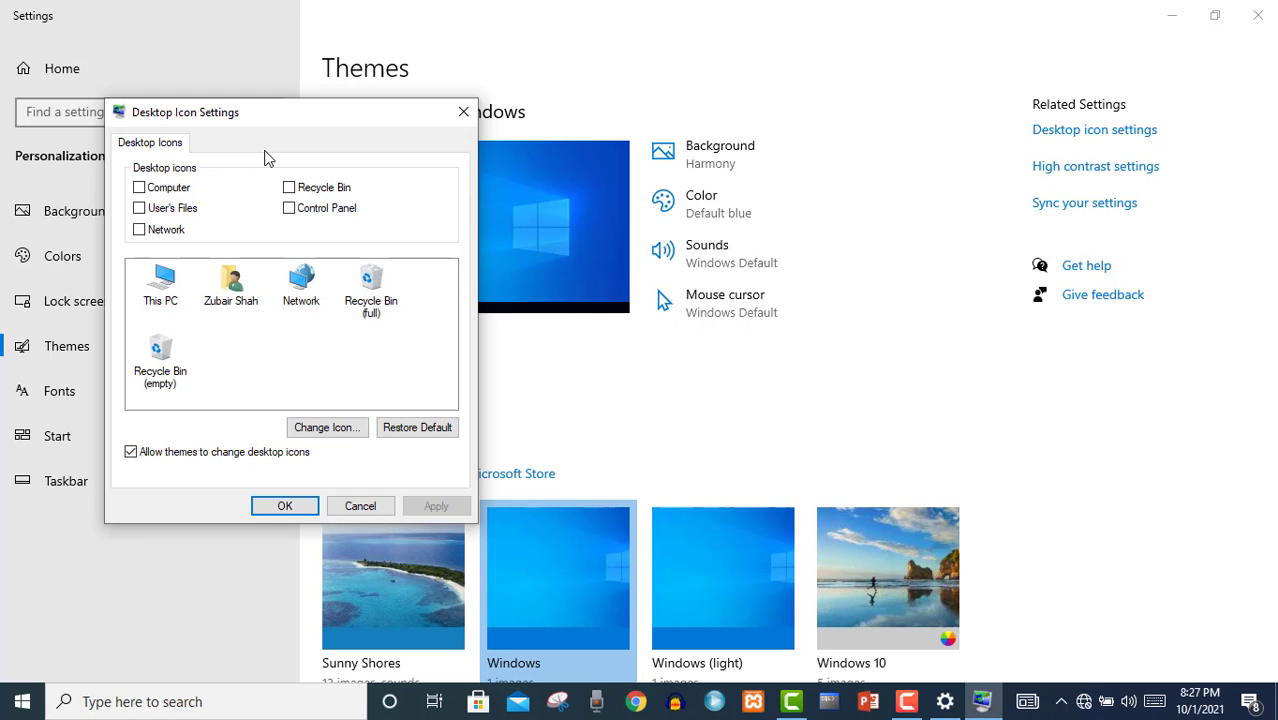
click(140, 188)
click(162, 212)
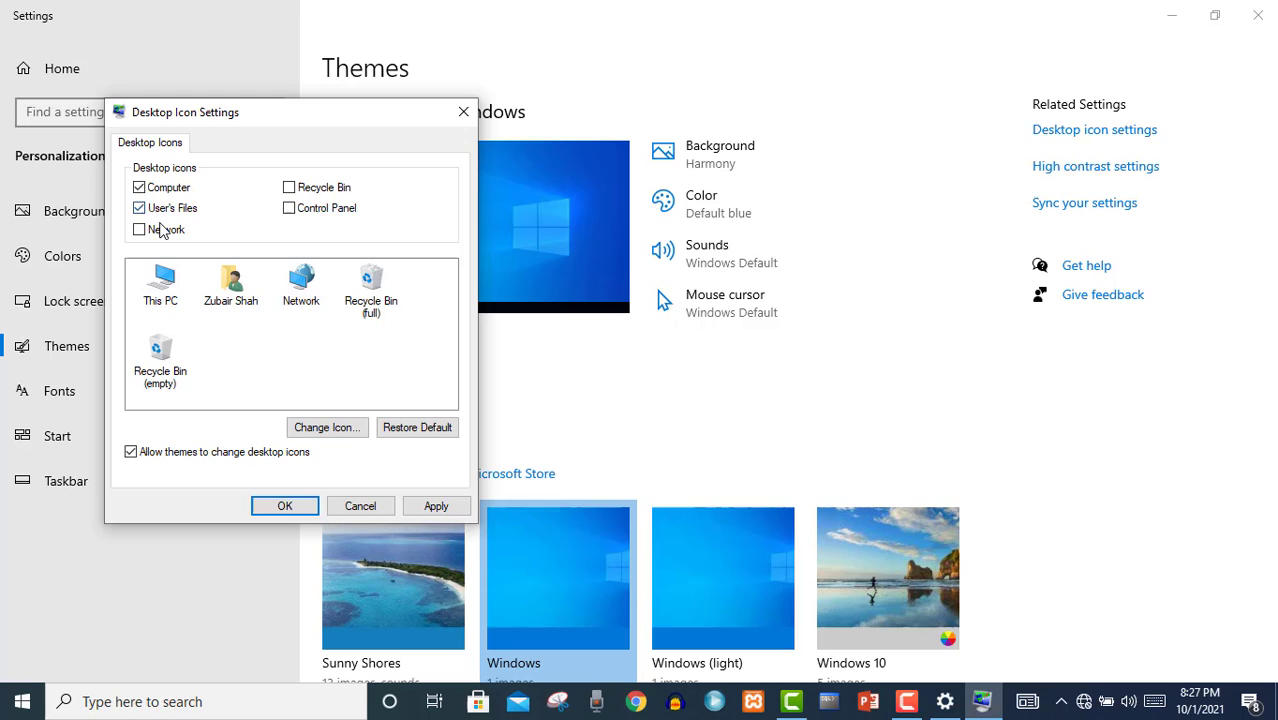
click(163, 230)
click(336, 190)
click(333, 209)
click(430, 510)
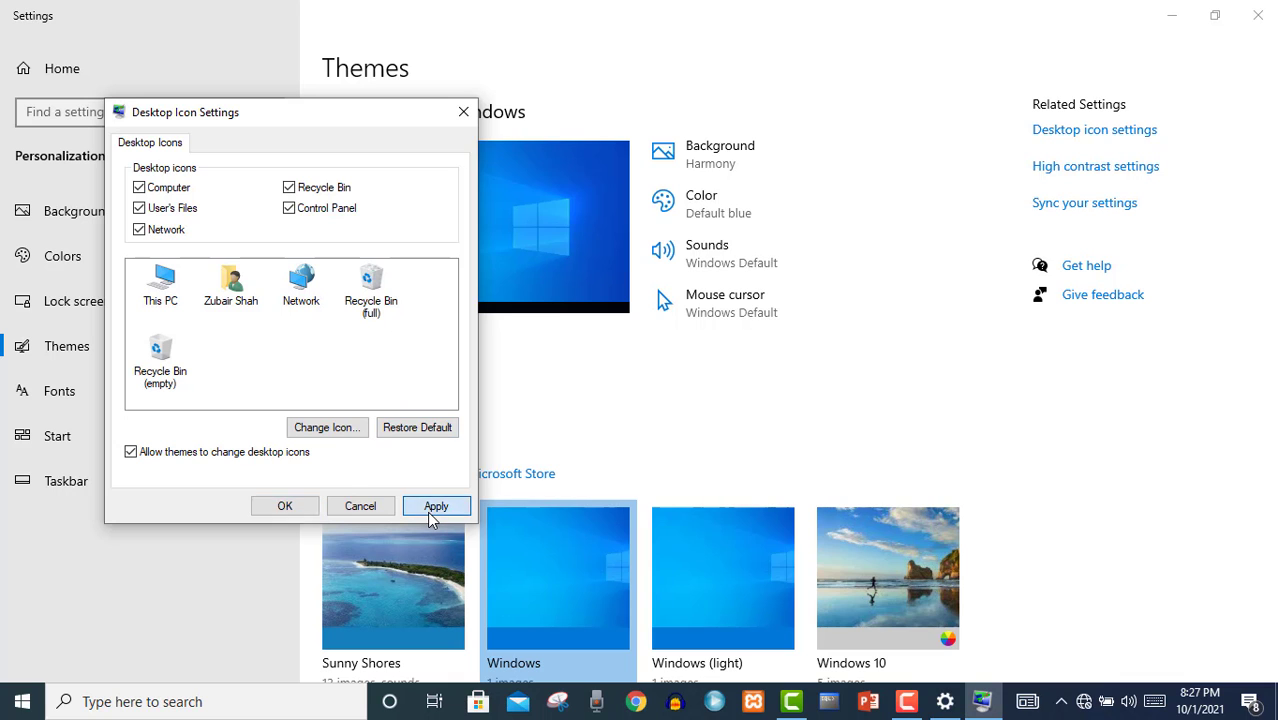
click(285, 506)
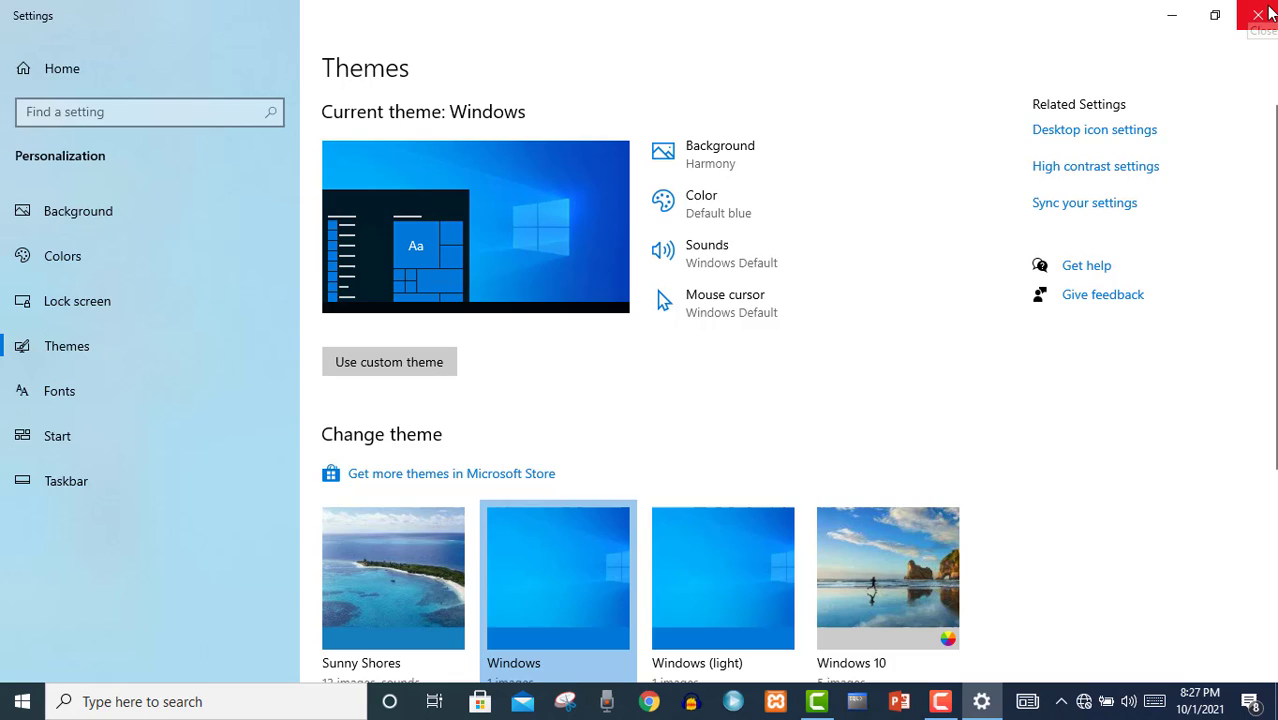
Close Settings and select the newly added icons on the desktop.
click(1262, 16)
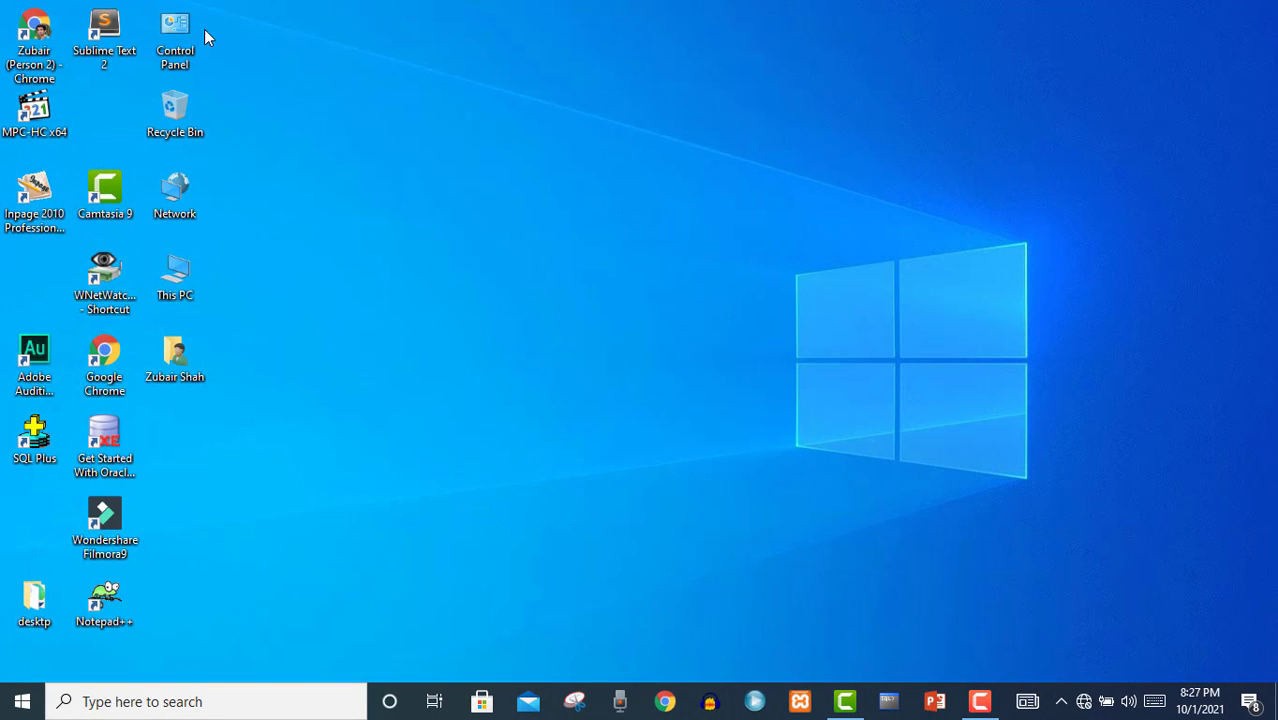
mouse_move(244, 32)
mouse_down()
mouse_move(172, 205)
mouse_move(161, 350)
mouse_up()
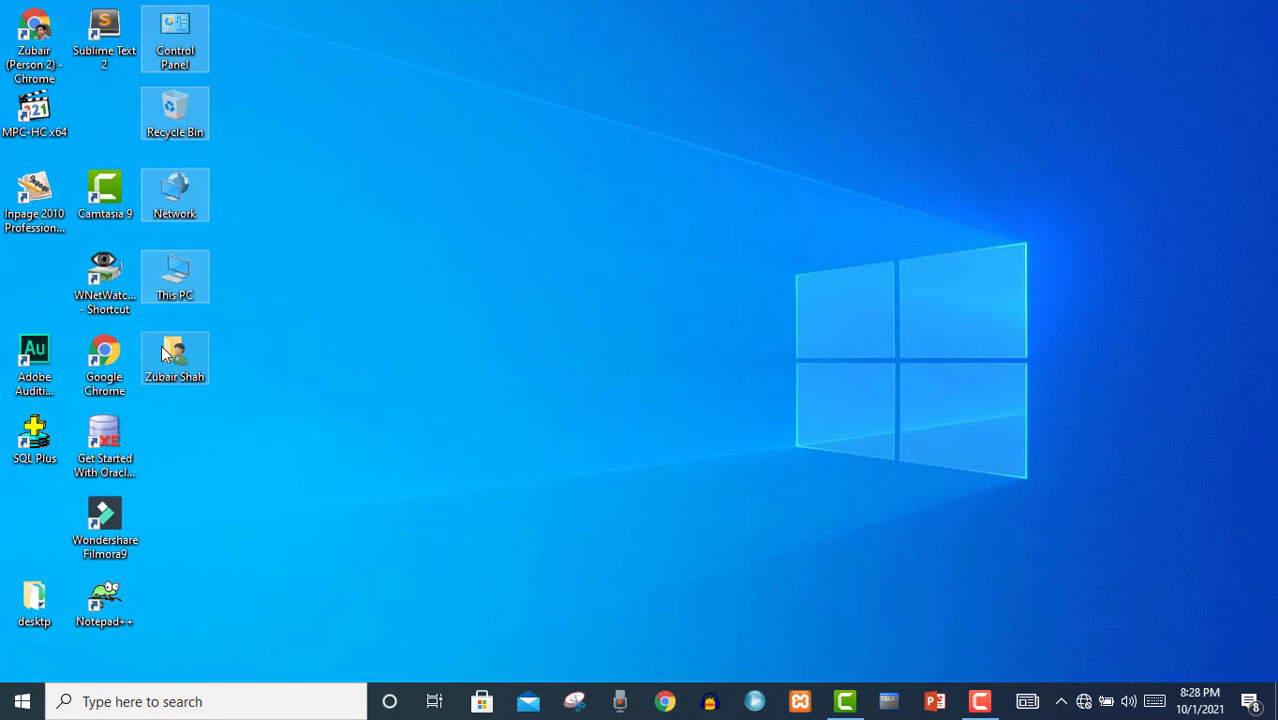